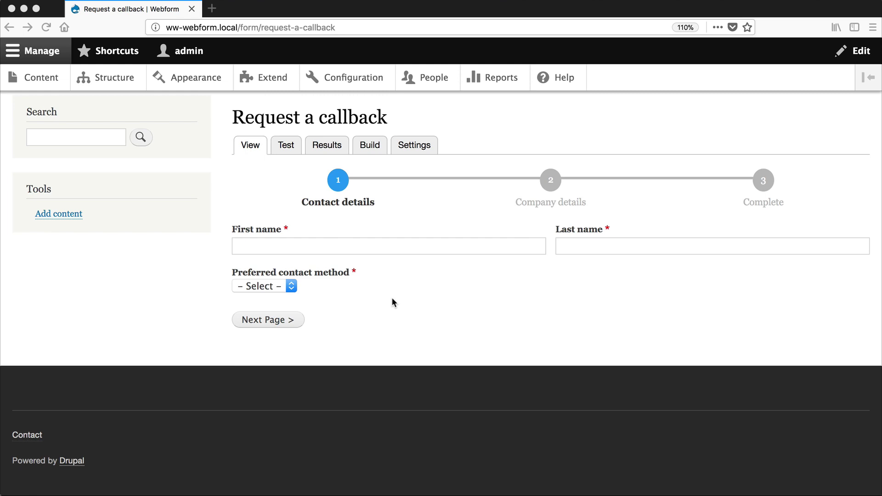
Navigate through Structure and Webforms to the webform Configuration page
click(87, 82)
scroll(87, 411, down, 4)
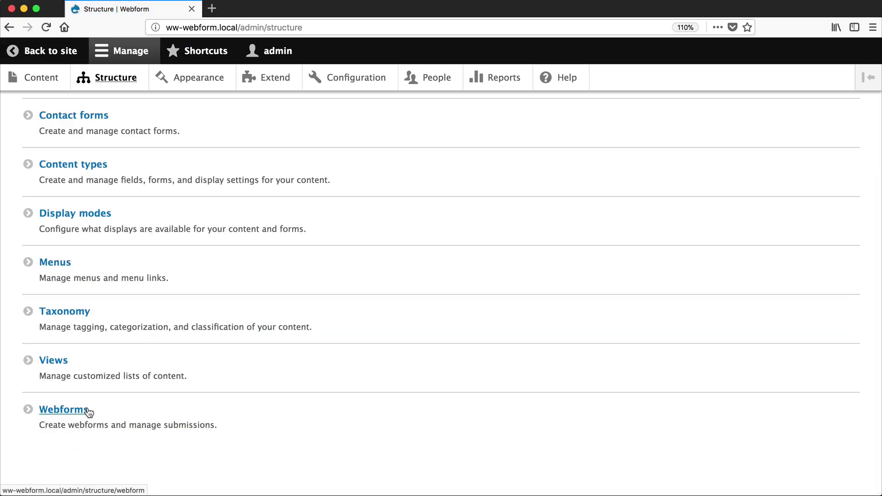
click(89, 410)
click(203, 158)
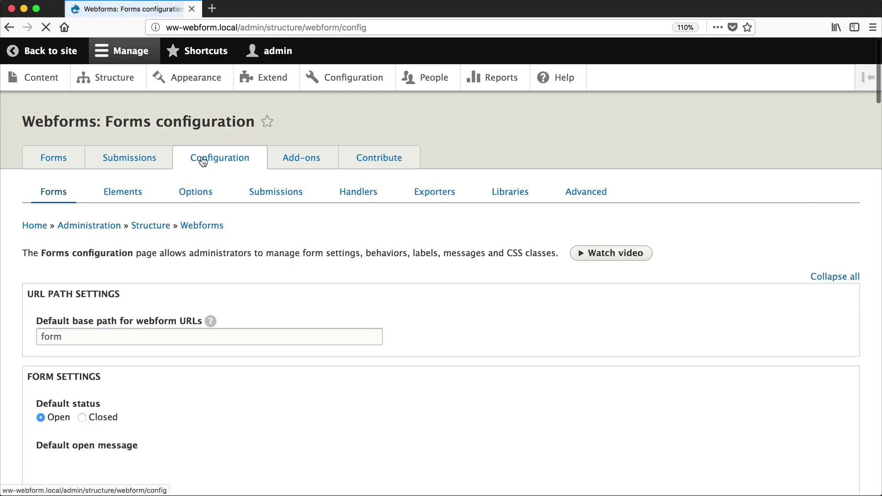
Browse the Options sub-tab's 28 predefined option sets, such as Days, Months and Likert scales
click(197, 194)
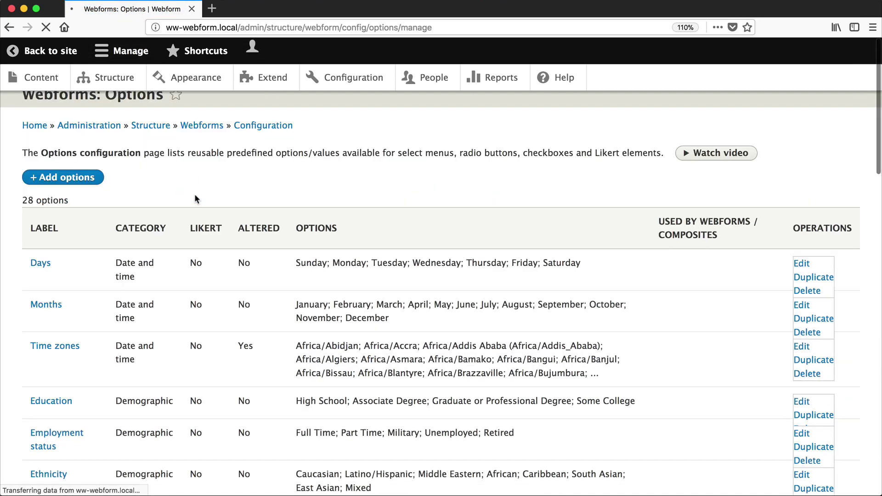
scroll(406, 257, down, 12)
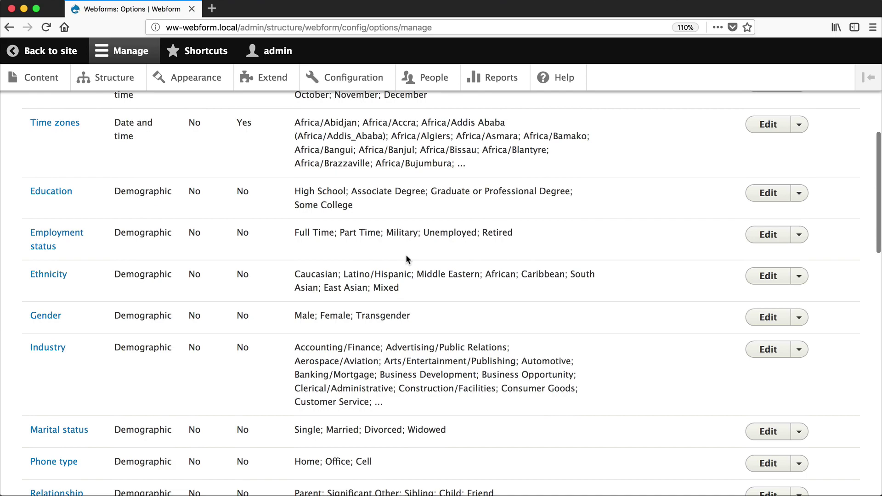
scroll(406, 259, down, 11)
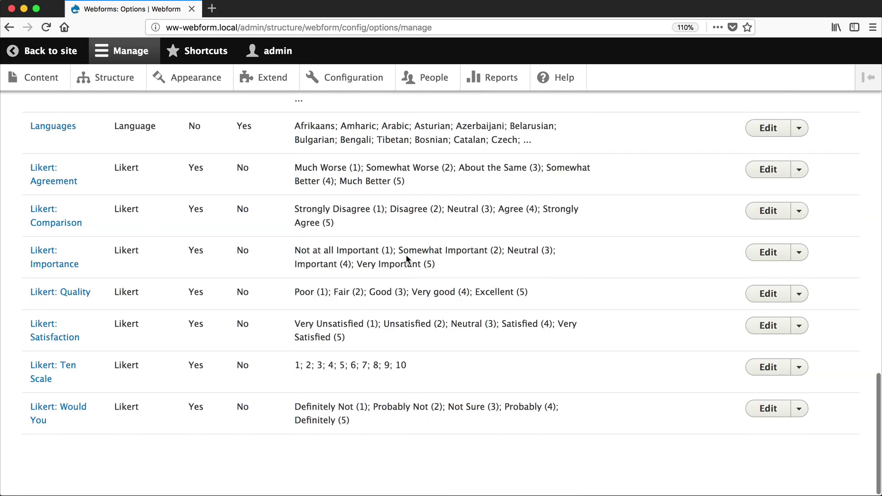
scroll(406, 256, up, 20)
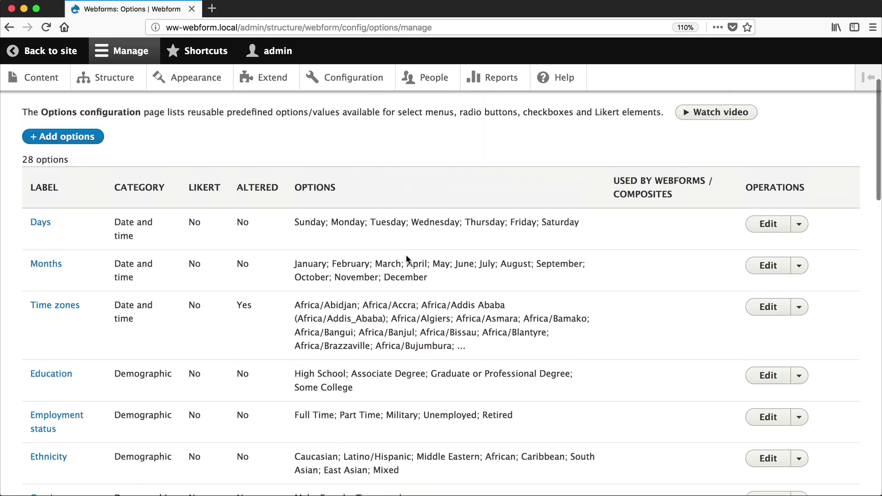
scroll(406, 255, up, 3)
scroll(309, 266, down, 2)
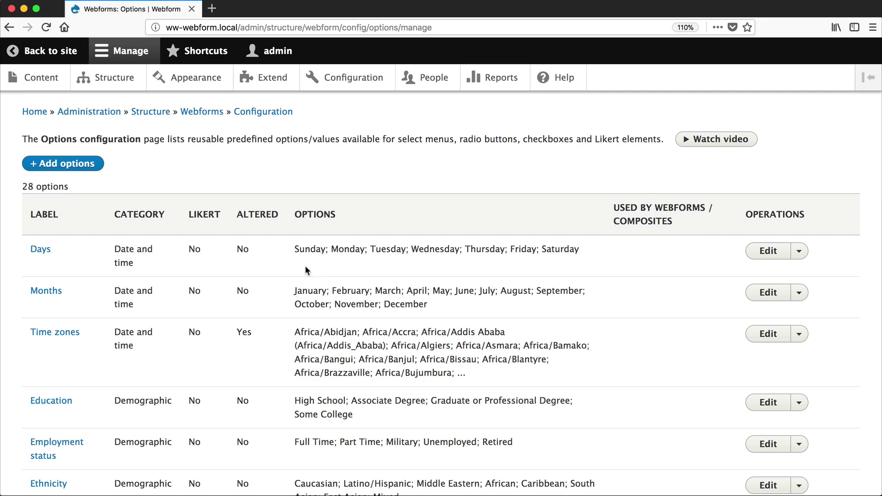
scroll(59, 253, down, 5)
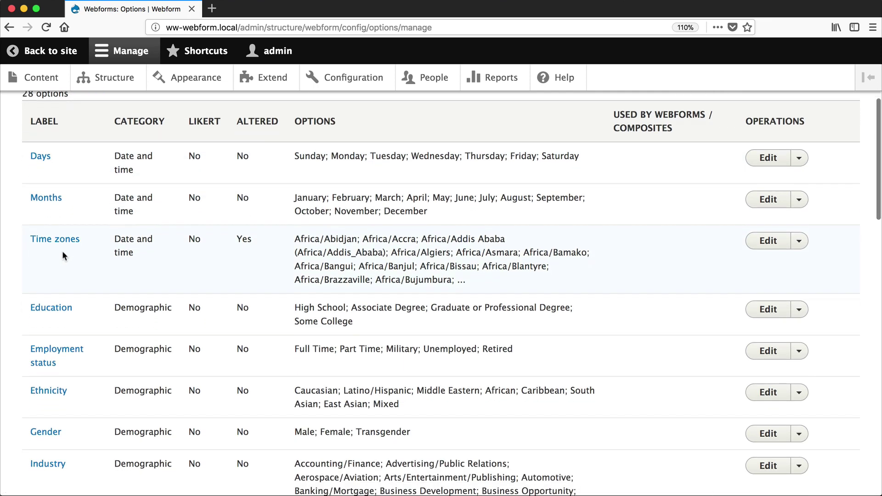
scroll(85, 326, down, 5)
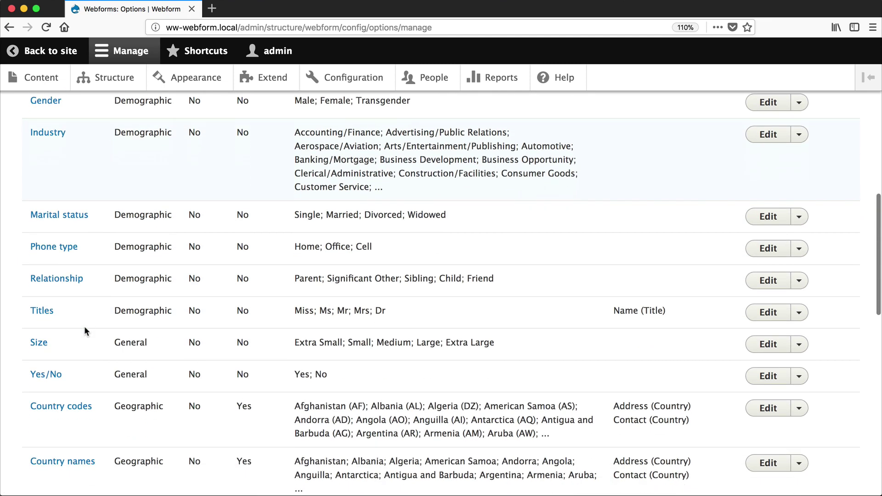
scroll(84, 328, down, 2)
scroll(94, 294, down, 7)
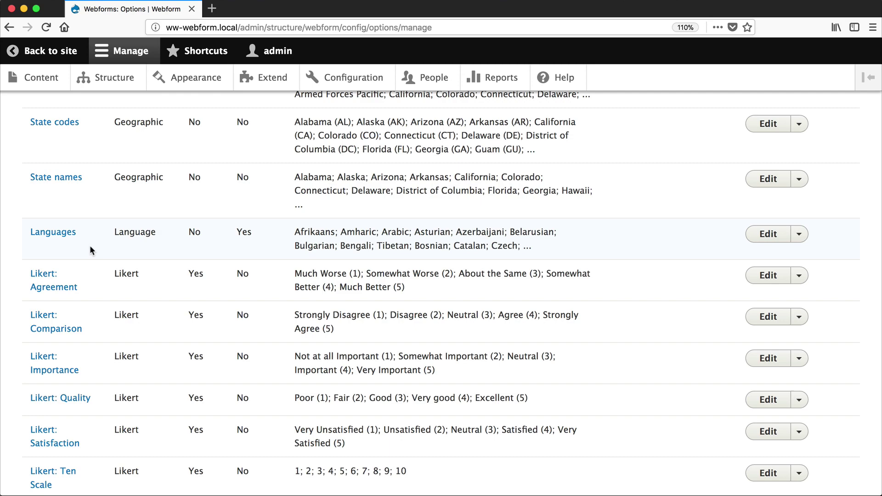
scroll(90, 250, up, 20)
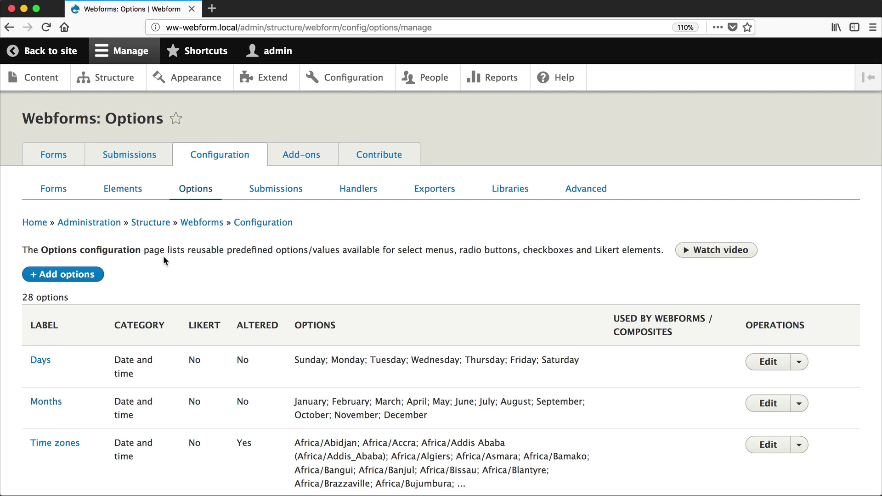
click(766, 361)
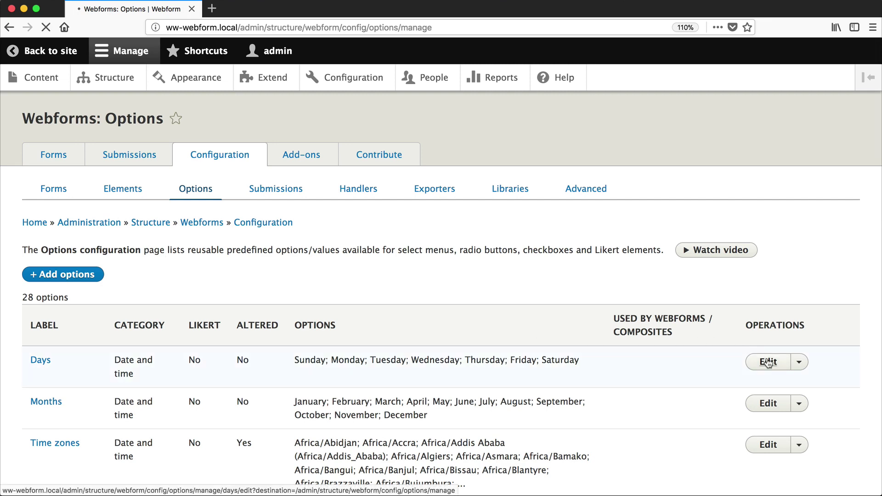
scroll(527, 363, down, 5)
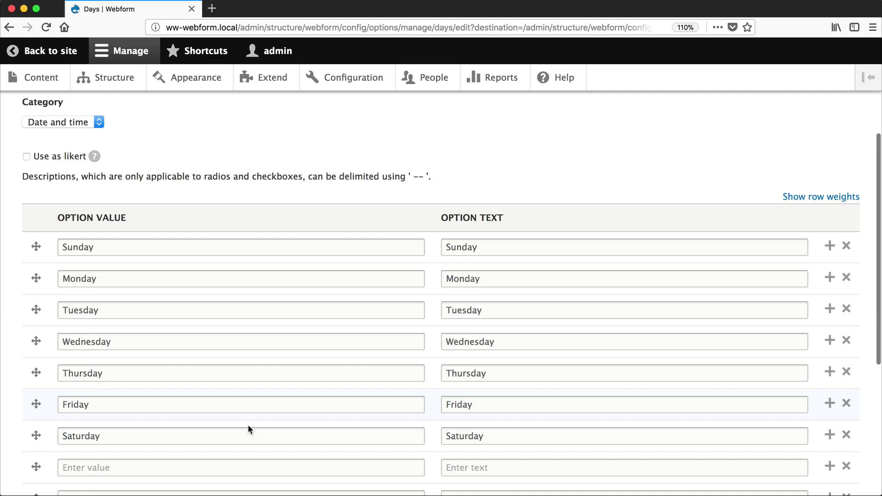
scroll(203, 412, down, 6)
key(super+Left)
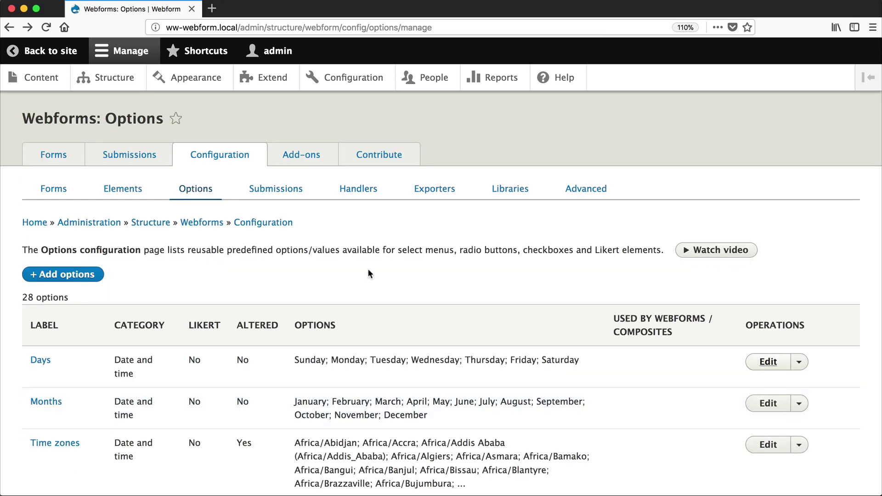
Start a new option set labelled Software with first option drupal / Drupal
click(74, 277)
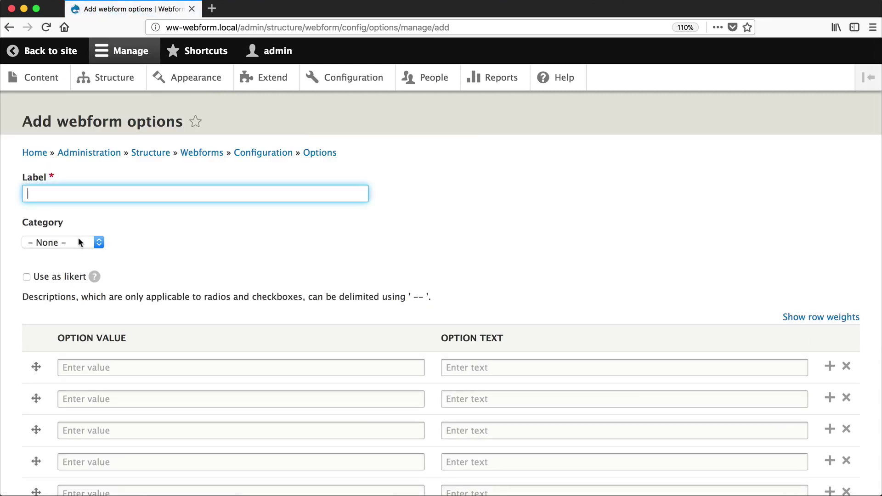
text(Software)
scroll(199, 266, down, 5)
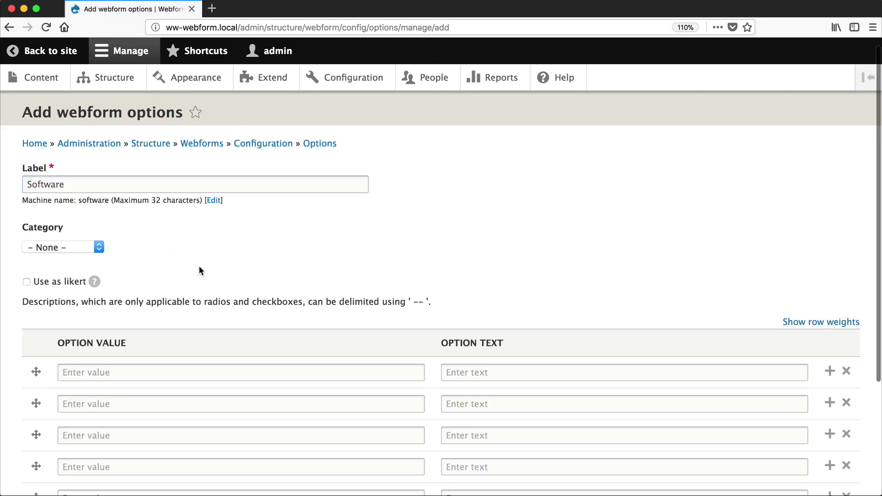
click(252, 230)
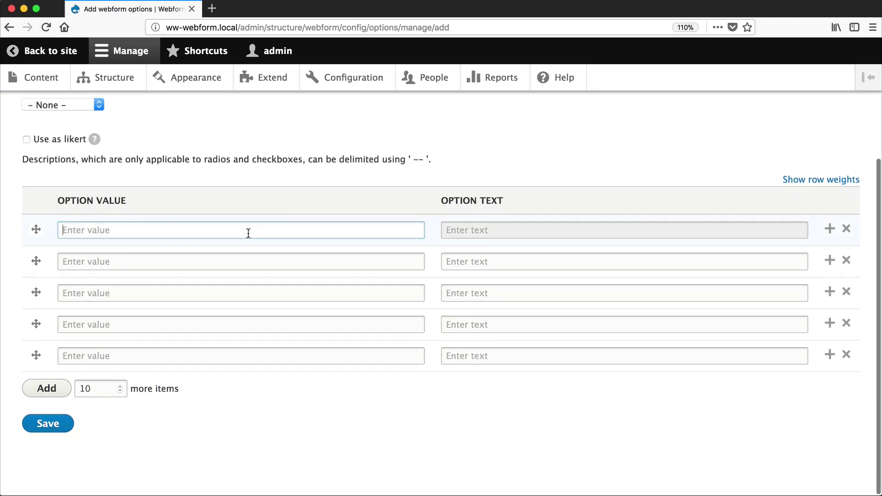
text(drupal)
key(Tab)
text(Drupal)
Add the options wordpress / WordPress and joomla / Joomla
key(Tab)
key(Tab)
key(Tab)
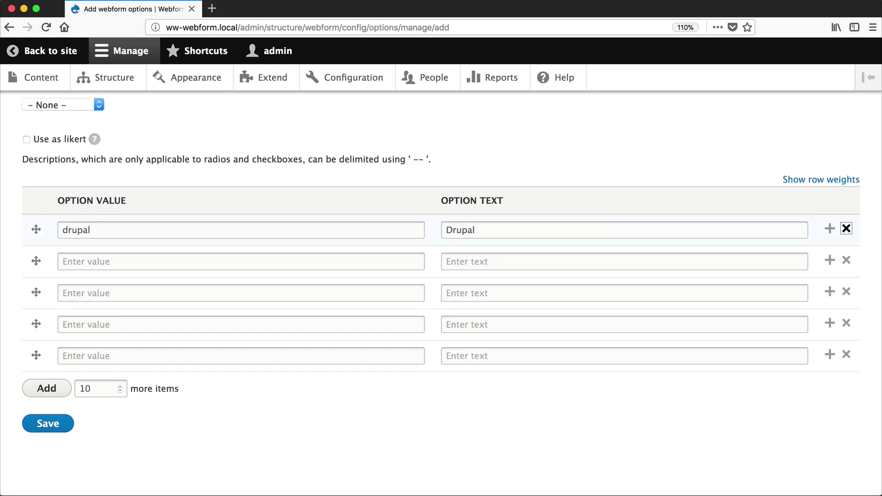
text(wordpress)
key(Tab)
text(WordPress)
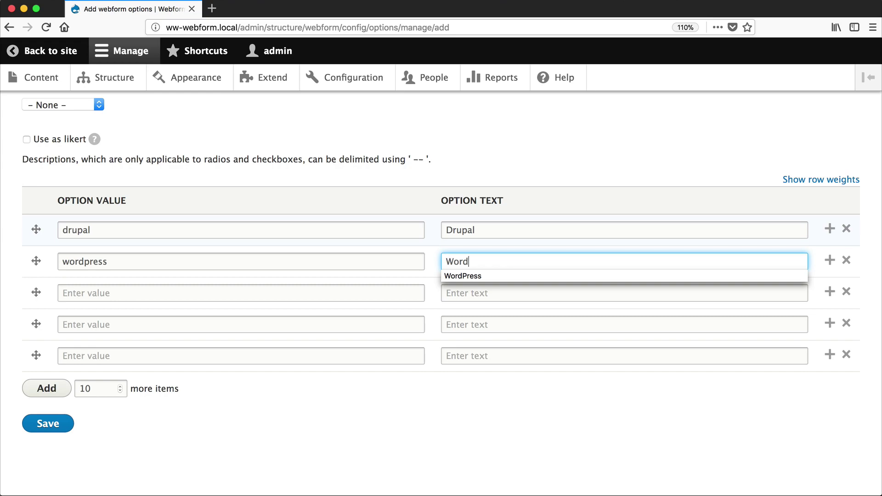
key(Tab)
key(Tab)
key(Tab)
text(joomla)
key(Tab)
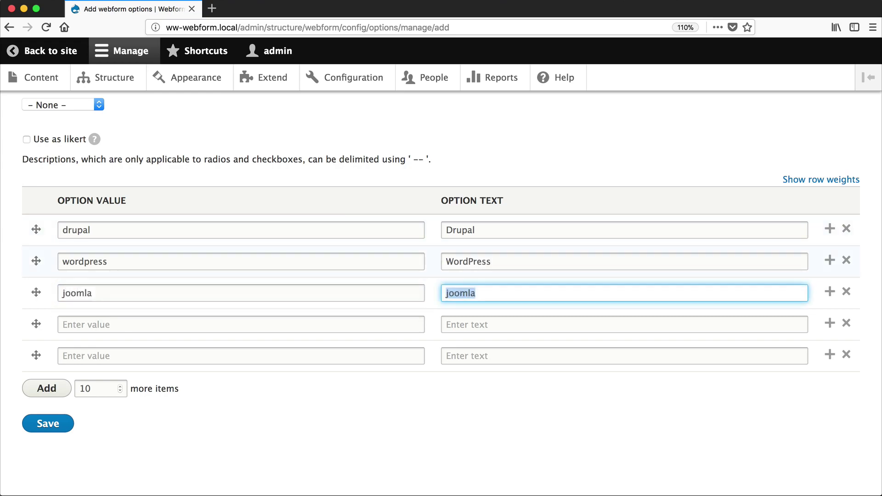
text(Joomla)
Save the Software option set and return to the Forms list
click(54, 424)
scroll(54, 423, down, 20)
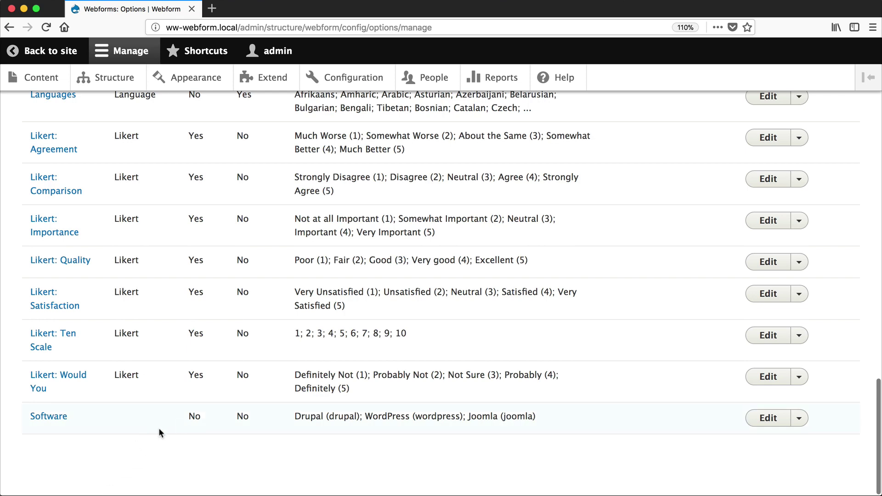
scroll(228, 447, up, 20)
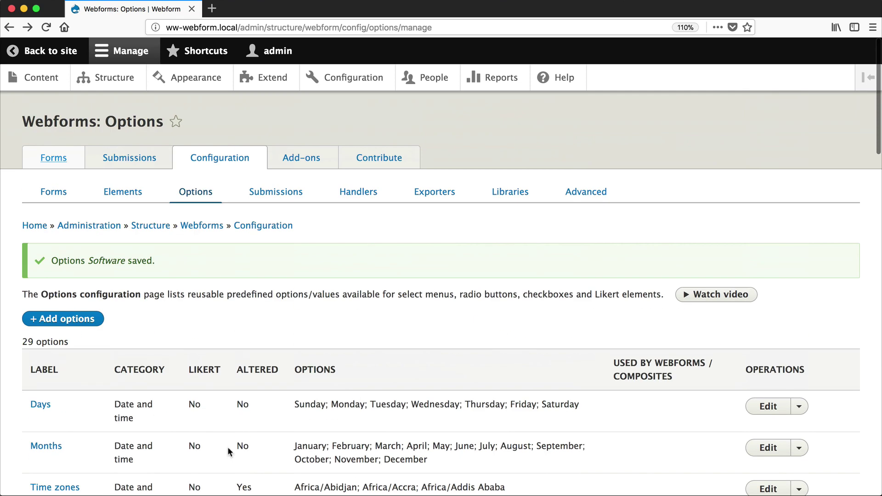
click(41, 151)
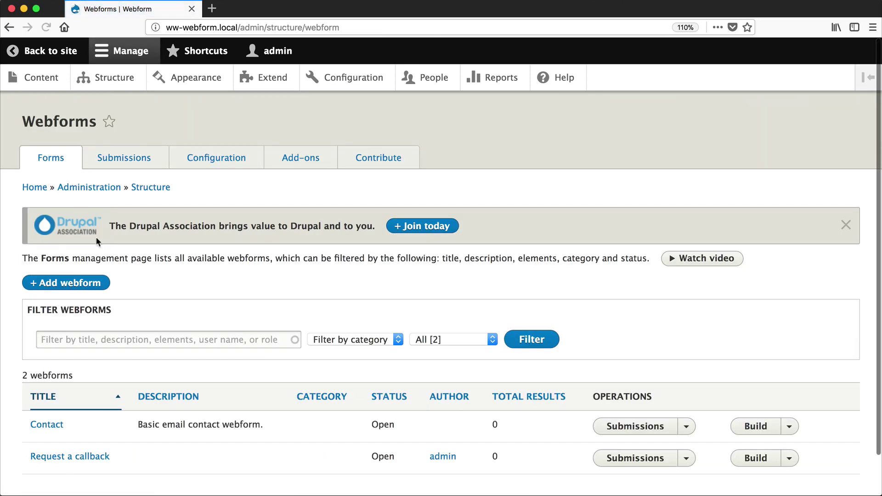
Open the Request a callback form's Build page and scroll through its elements
click(749, 463)
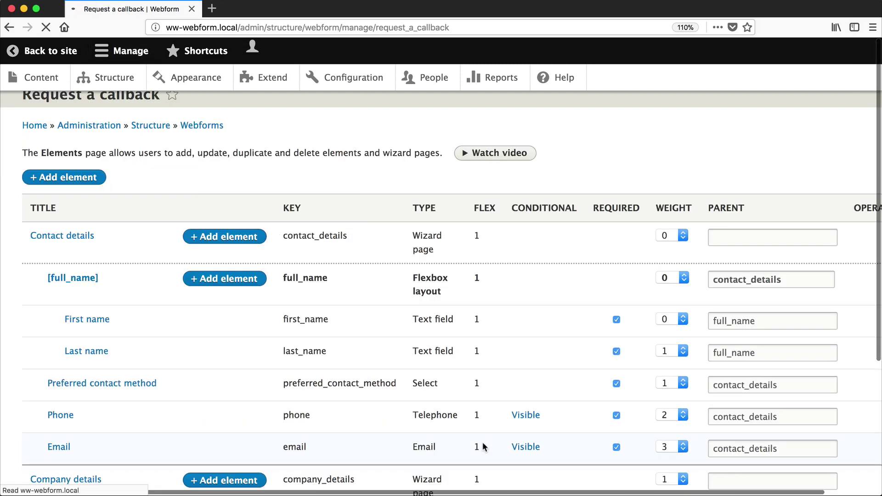
scroll(483, 443, down, 5)
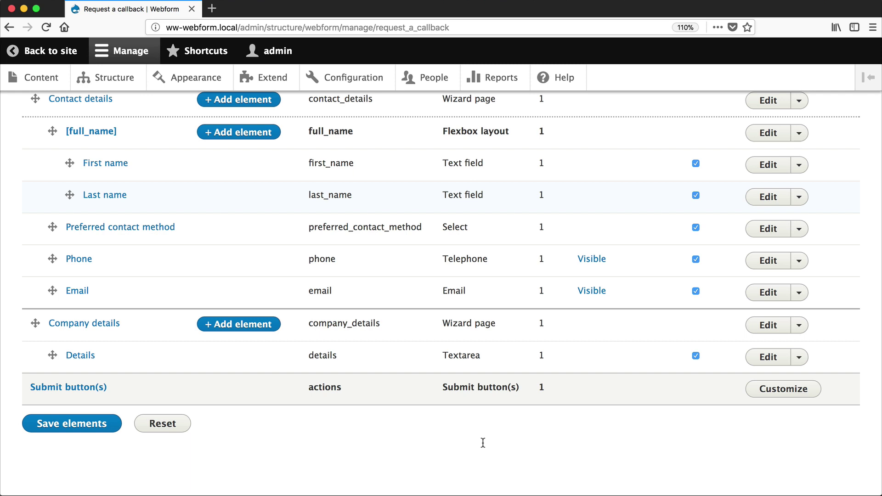
Add a Select element titled 'CMS Software' to the Company details page
click(224, 325)
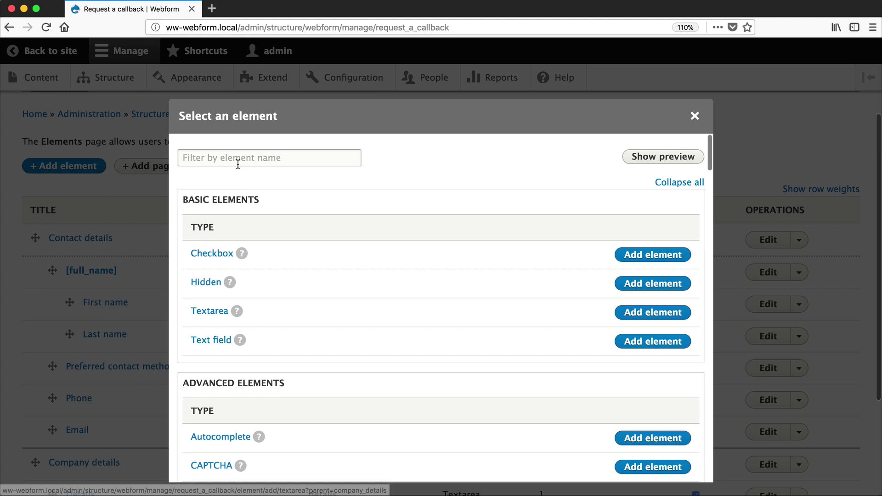
click(237, 163)
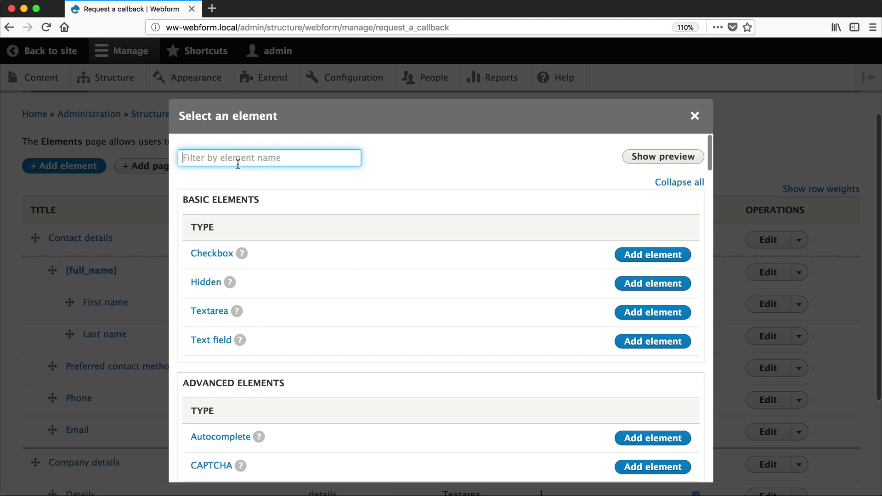
text(select)
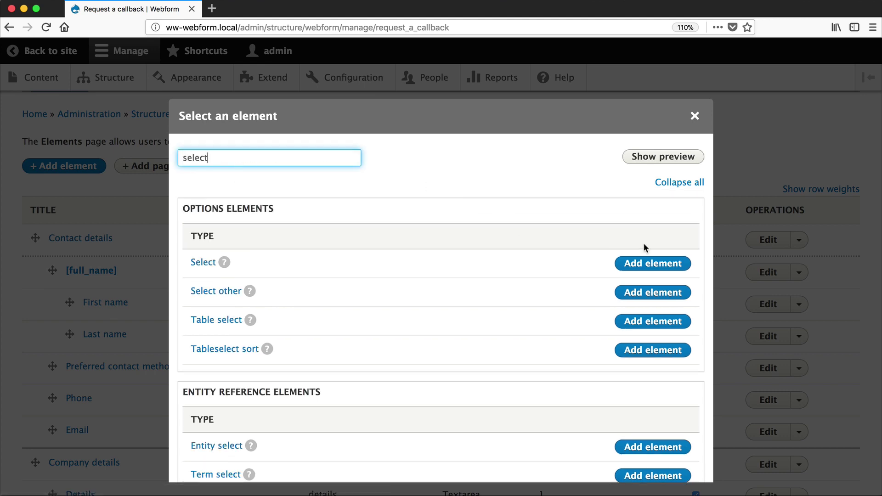
click(652, 259)
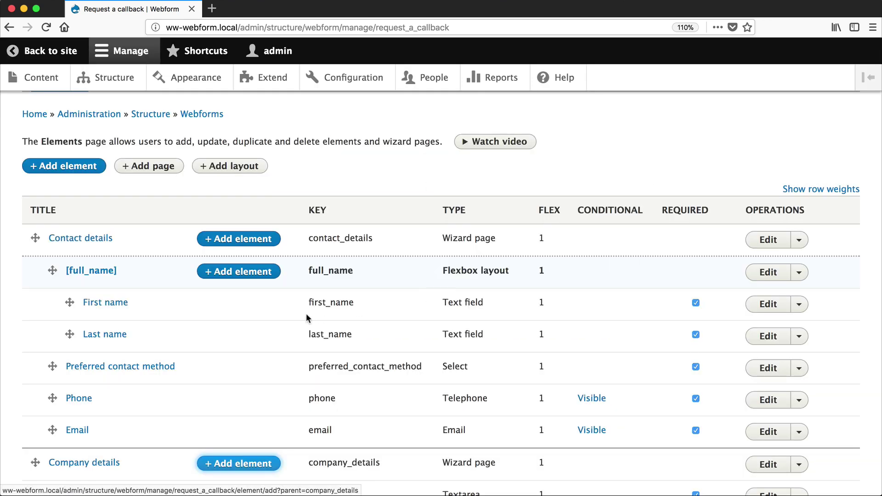
text(CM)
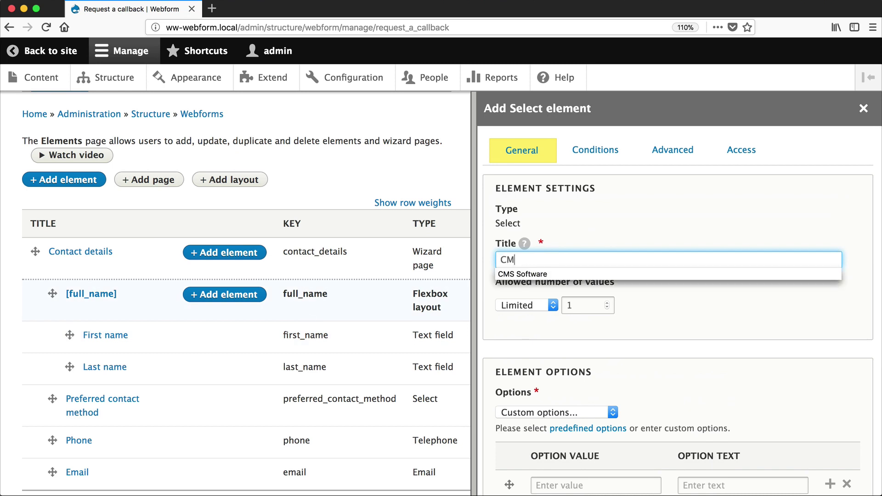
text(S Software)
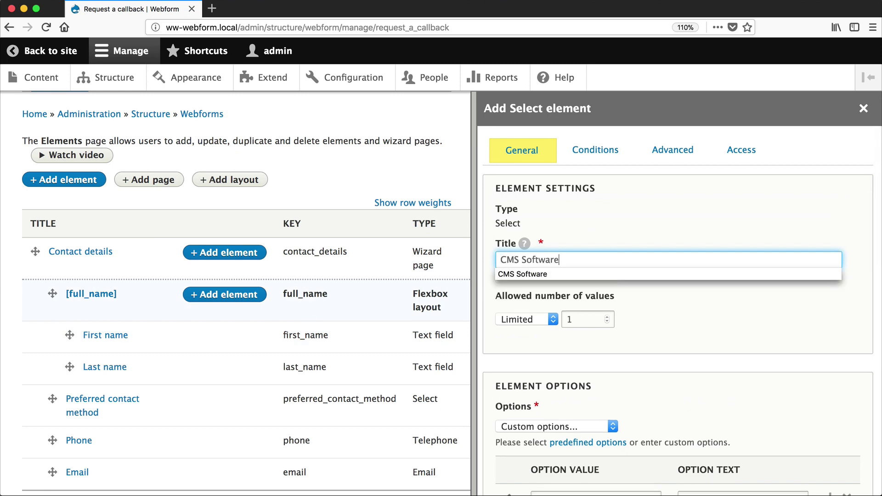
click(721, 299)
Set its options to the predefined Software list, mark it required, and save the element
scroll(721, 299, down, 5)
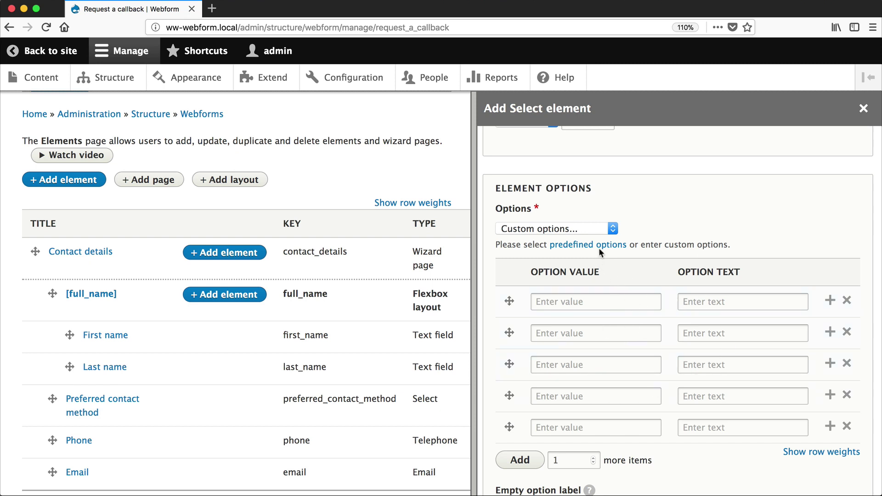
click(595, 229)
click(588, 240)
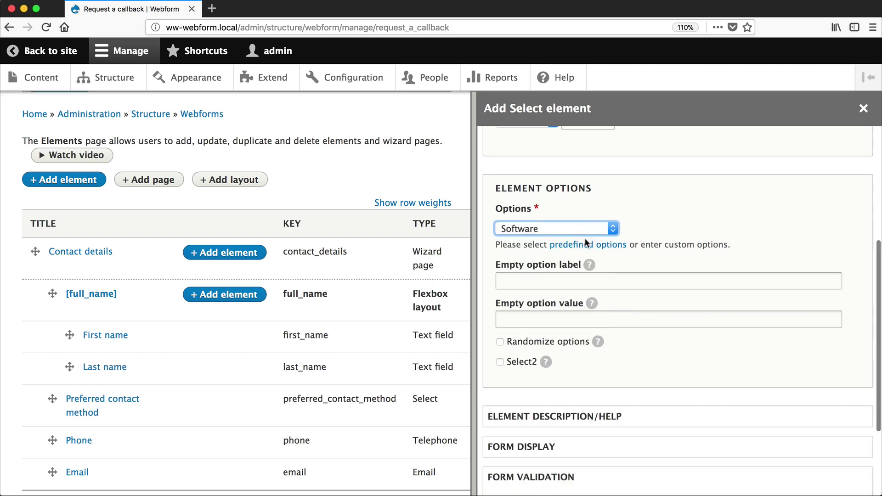
scroll(587, 246, down, 3)
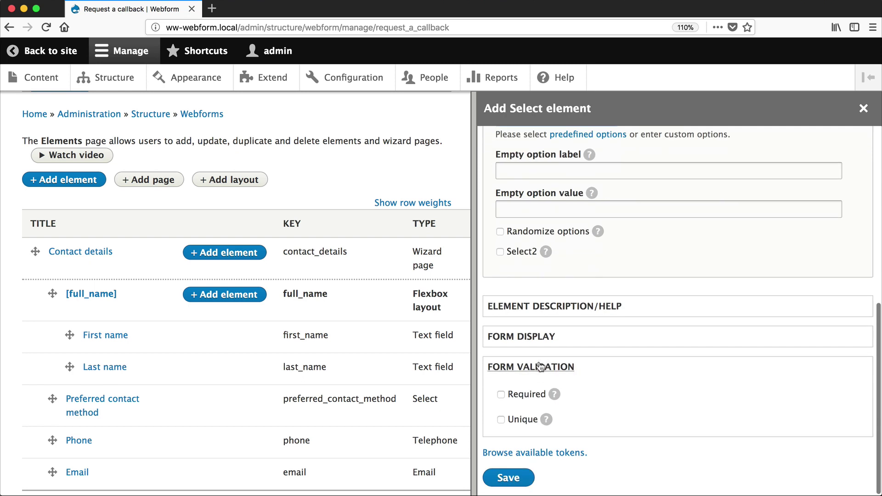
click(526, 396)
scroll(526, 396, down, 2)
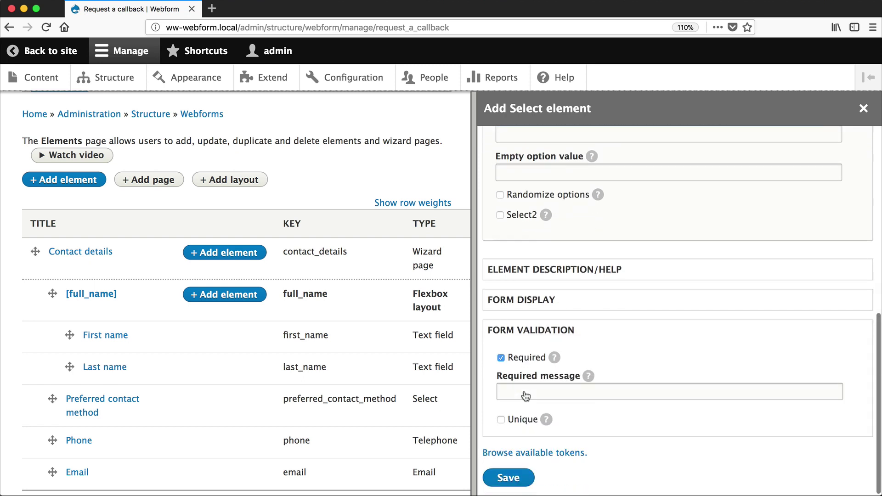
click(513, 477)
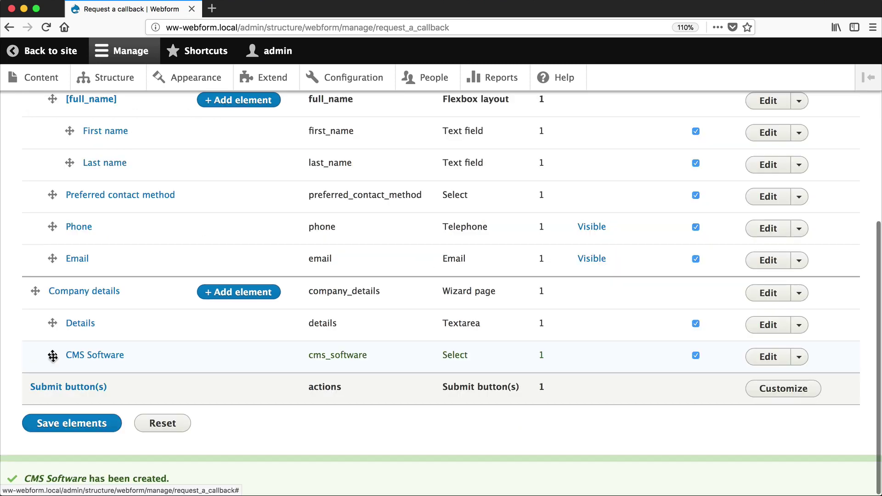
Move CMS Software above Details and save the element order
drag(52, 355, 53, 322)
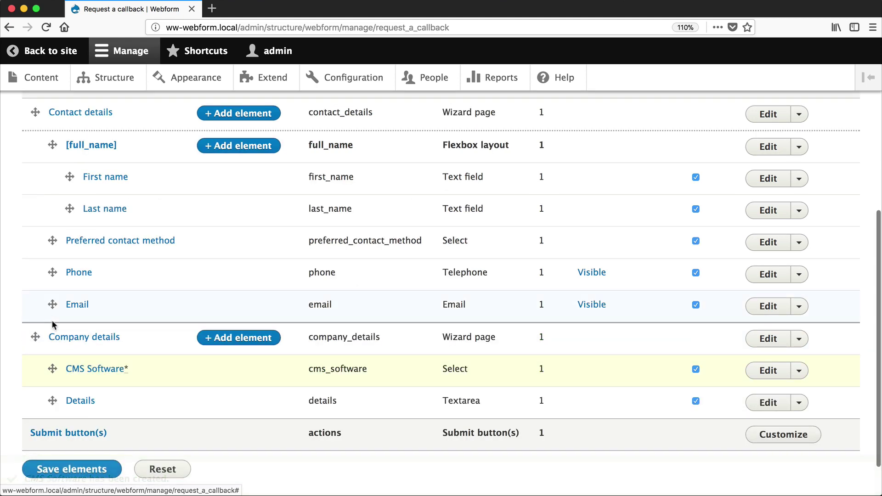
click(86, 424)
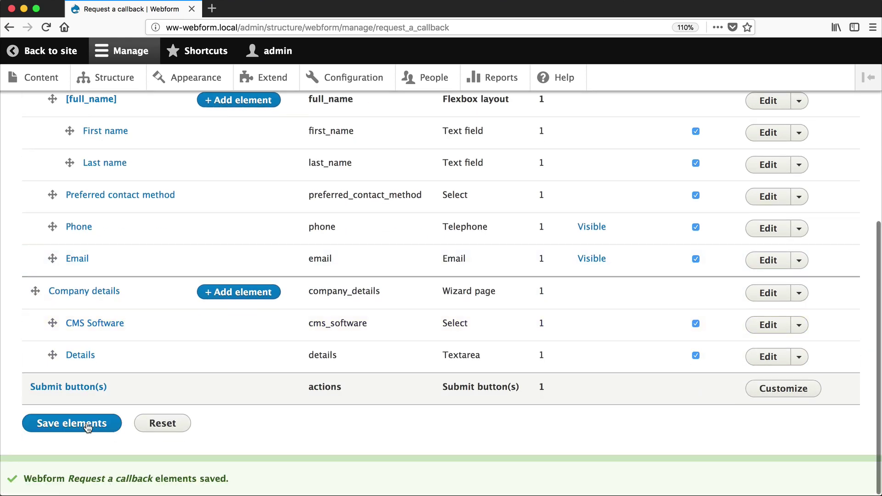
scroll(78, 389, up, 6)
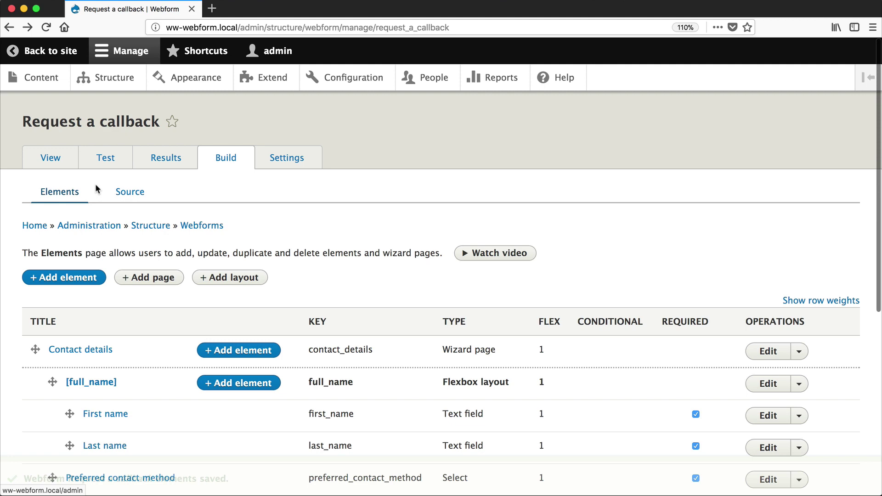
Test the form's Company details step and confirm CMS Software offers Drupal, WordPress and Joomla
click(111, 158)
scroll(296, 257, down, 5)
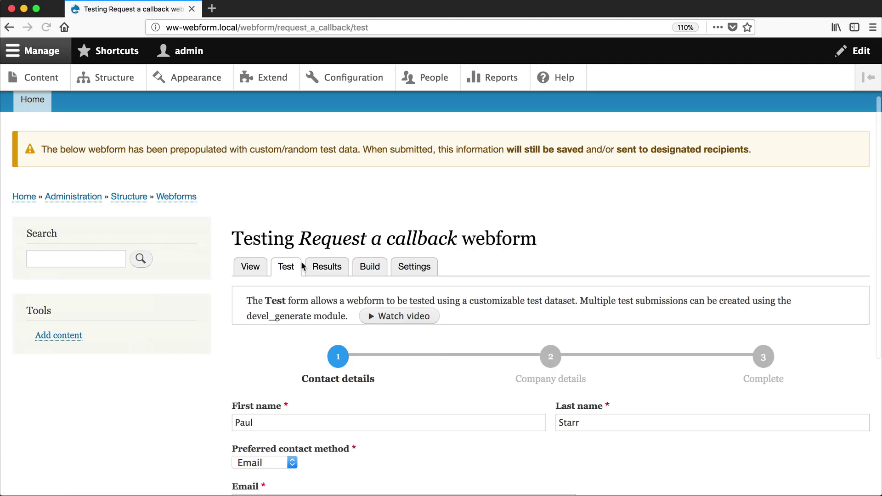
click(281, 413)
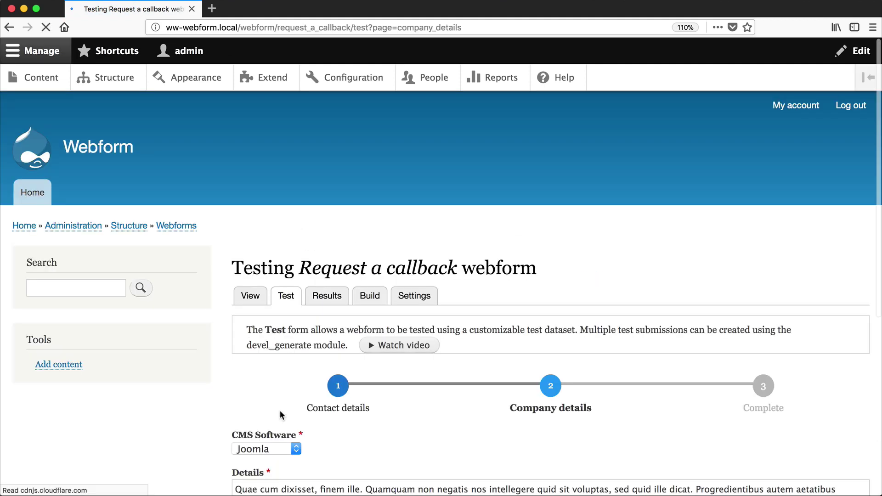
scroll(279, 409, down, 3)
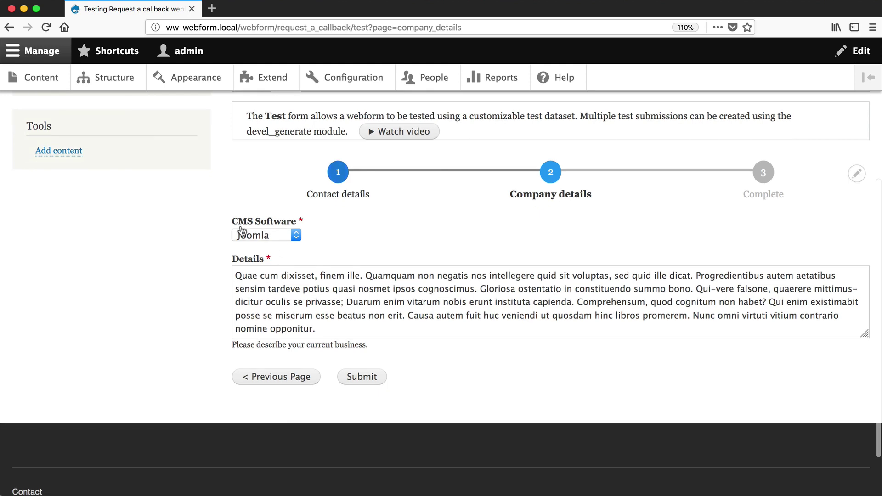
click(281, 234)
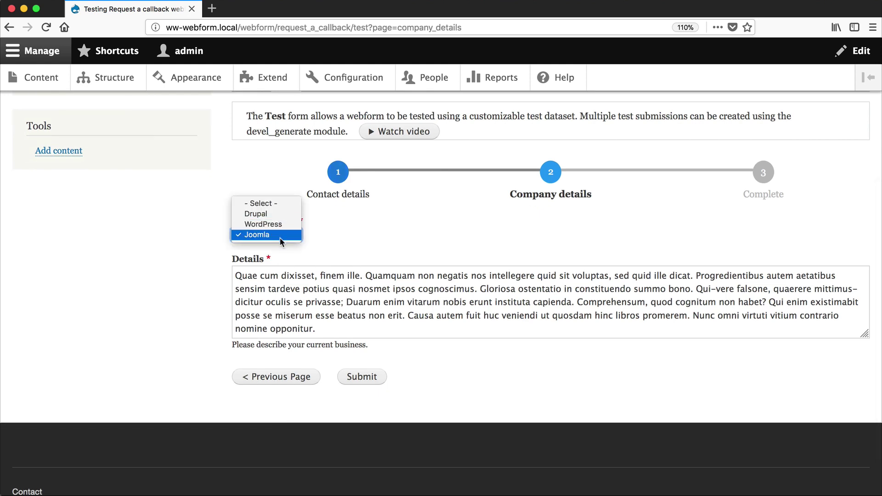
click(298, 236)
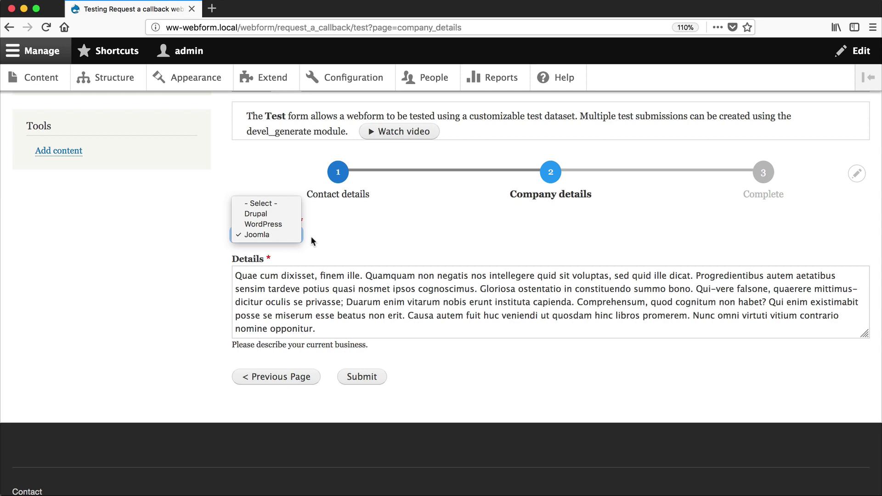
click(312, 241)
scroll(311, 239, up, 5)
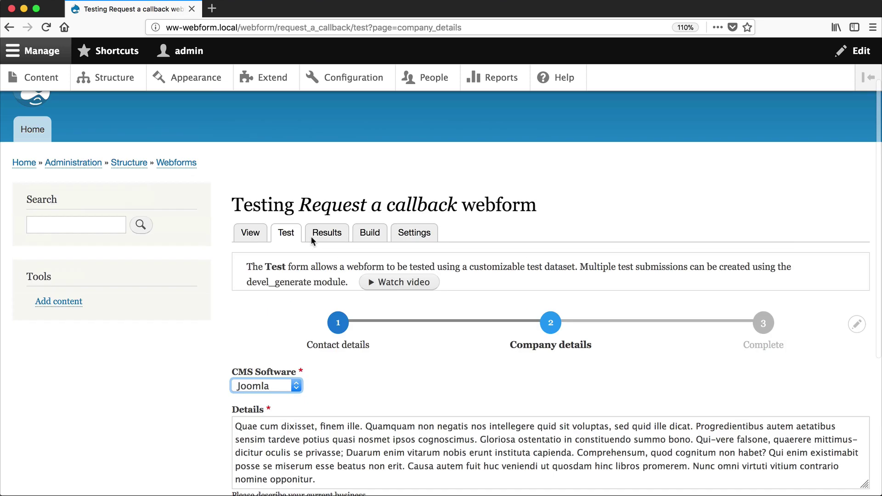
Go to Structure > Webforms > Configuration > Options to reach the predefined option sets
click(96, 85)
scroll(114, 289, down, 3)
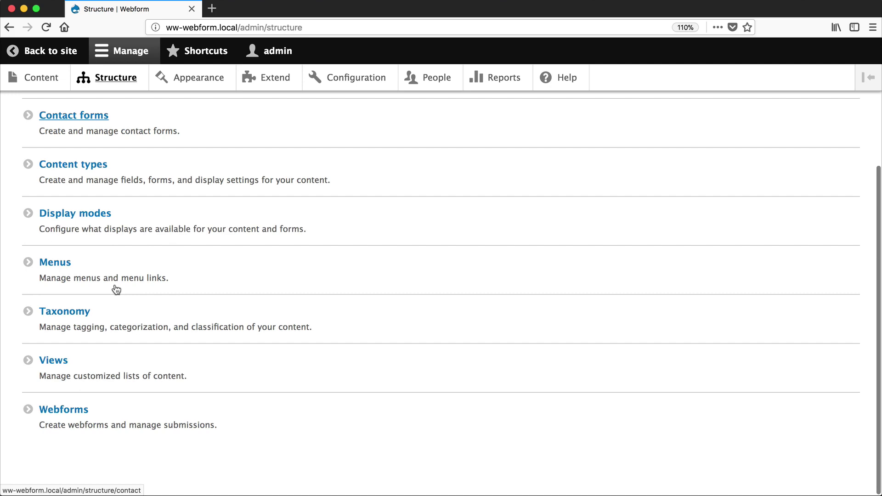
click(77, 411)
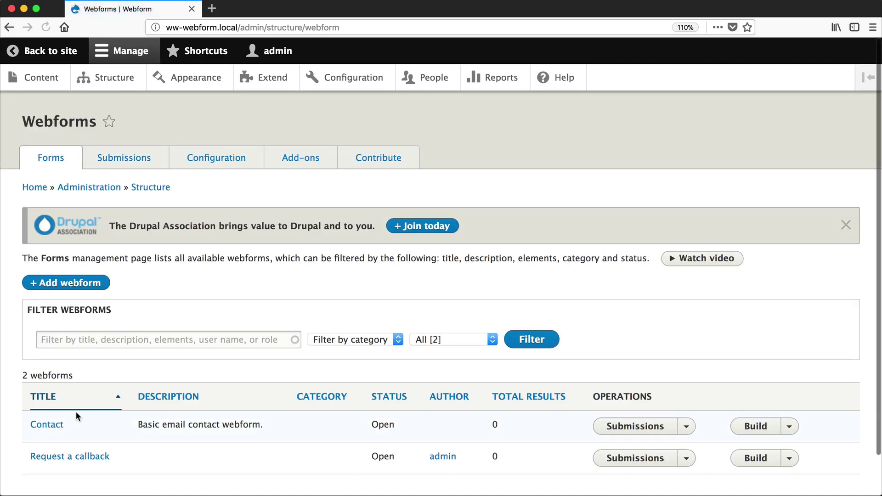
click(213, 160)
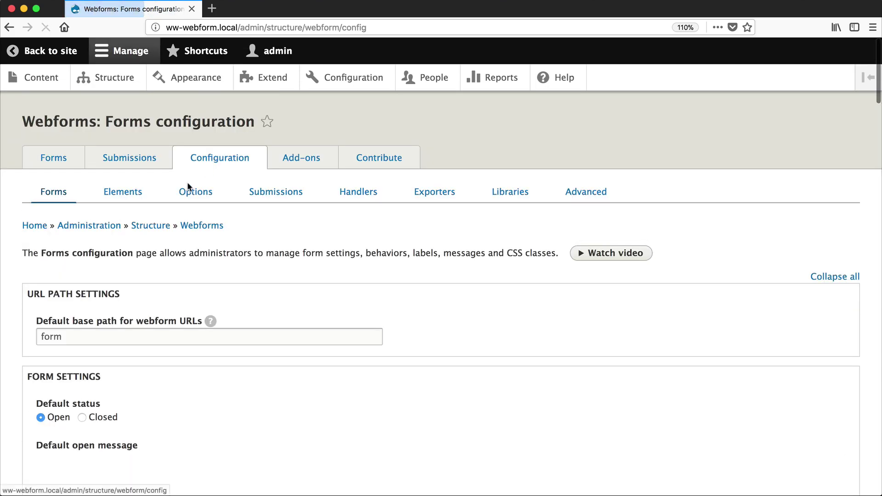
click(187, 192)
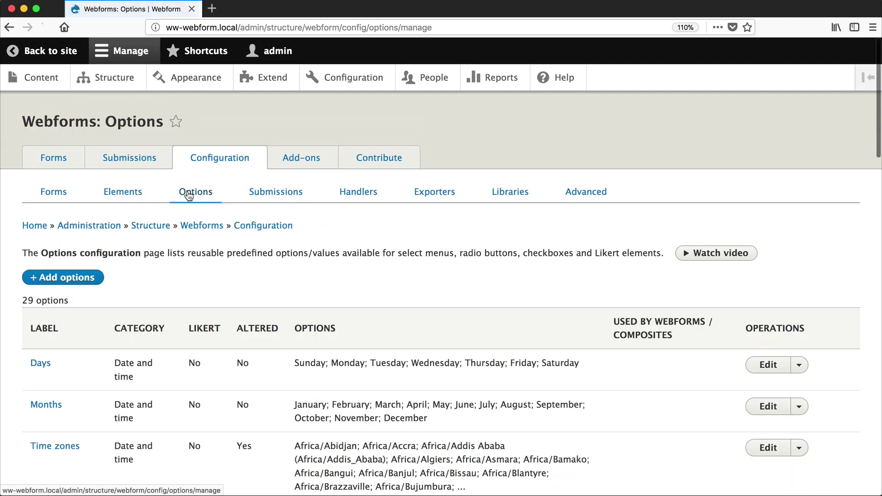
scroll(187, 191, down, 20)
Edit the Software list, add ghost / Ghost as the fourth option, and save
click(768, 418)
click(147, 422)
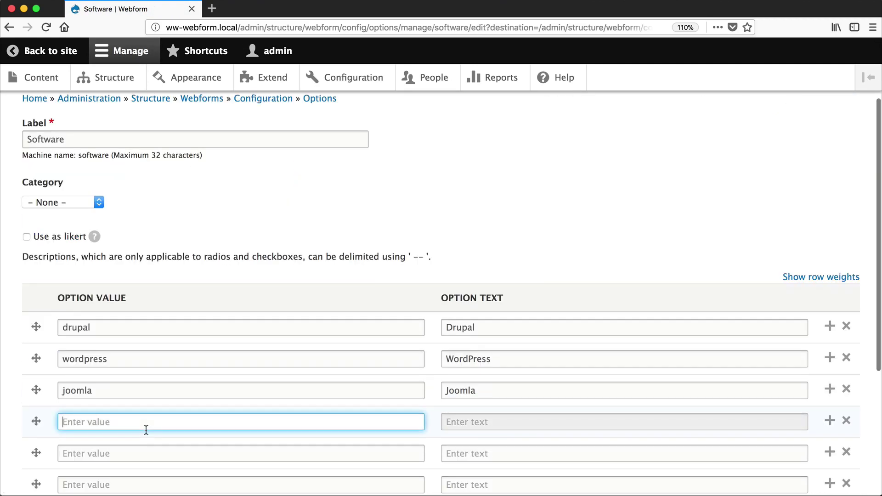
text(ghost)
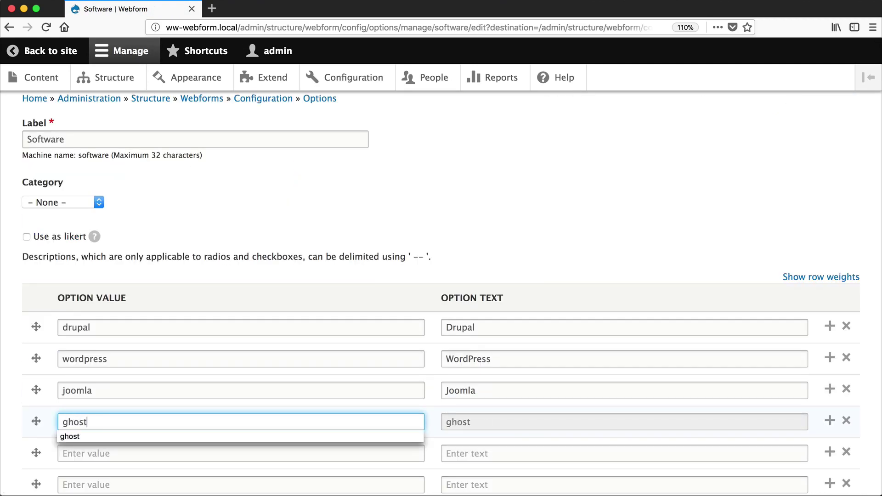
key(Tab)
text(Ghost)
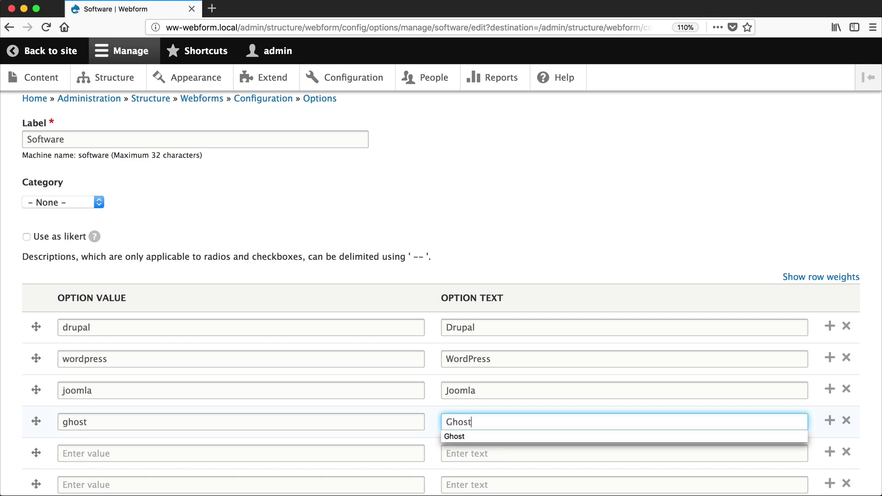
scroll(441, 276, down, 5)
click(60, 423)
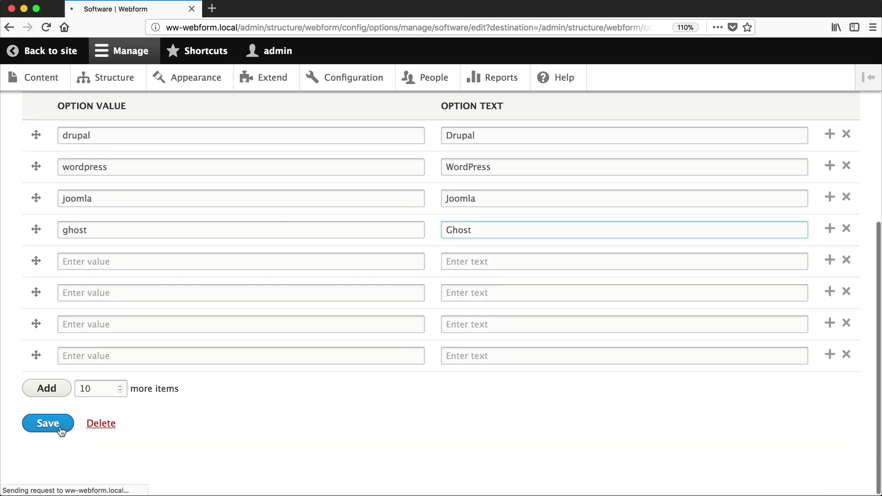
scroll(511, 341, down, 15)
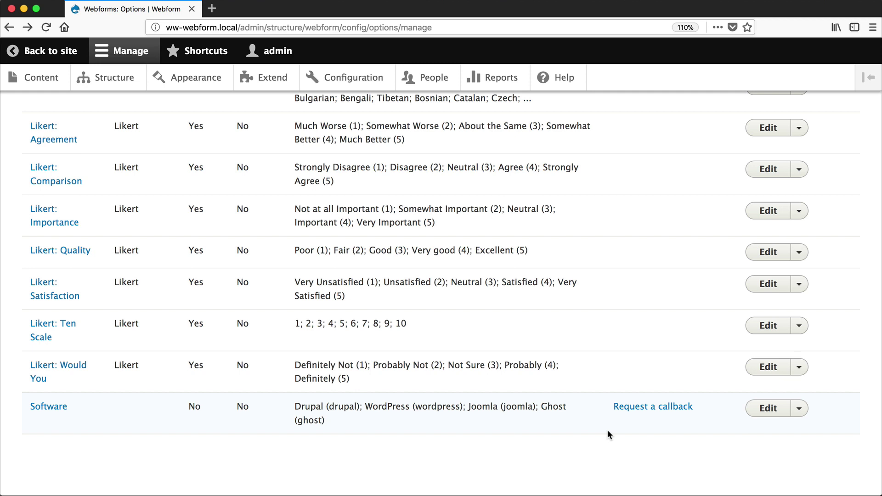
scroll(607, 429, up, 20)
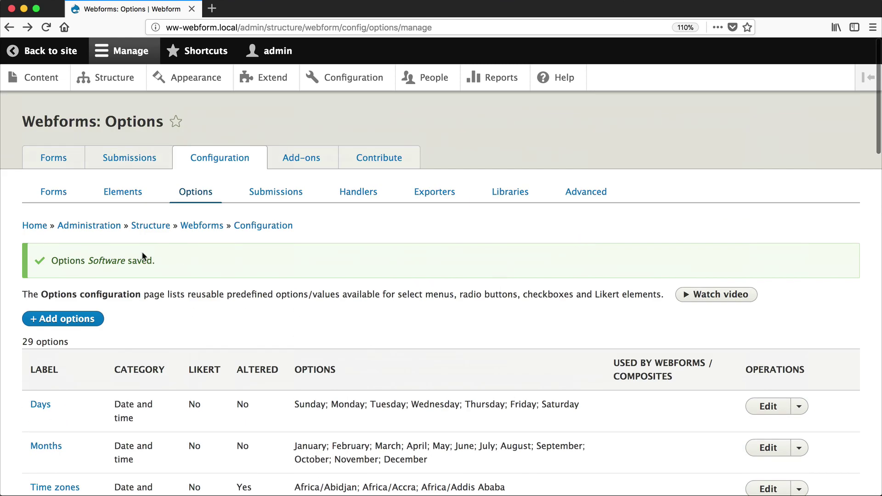
Test Request a callback and check that Company details' CMS Software choices now include Ghost
click(58, 159)
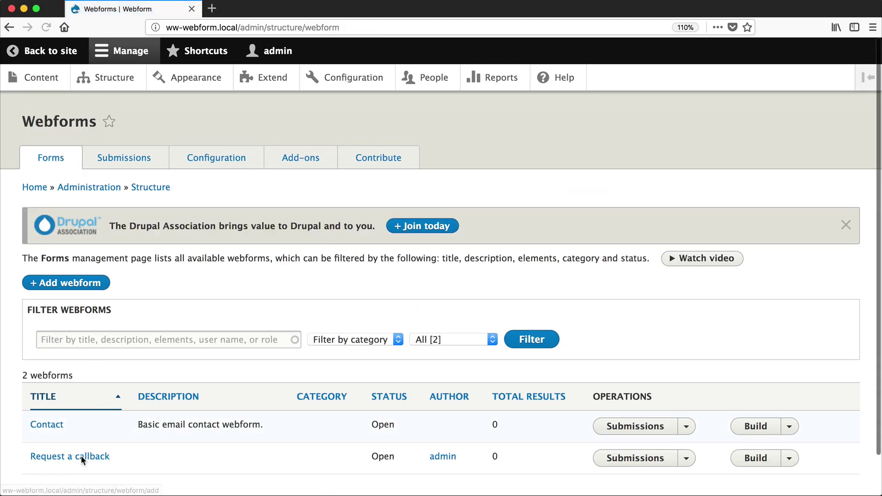
click(81, 457)
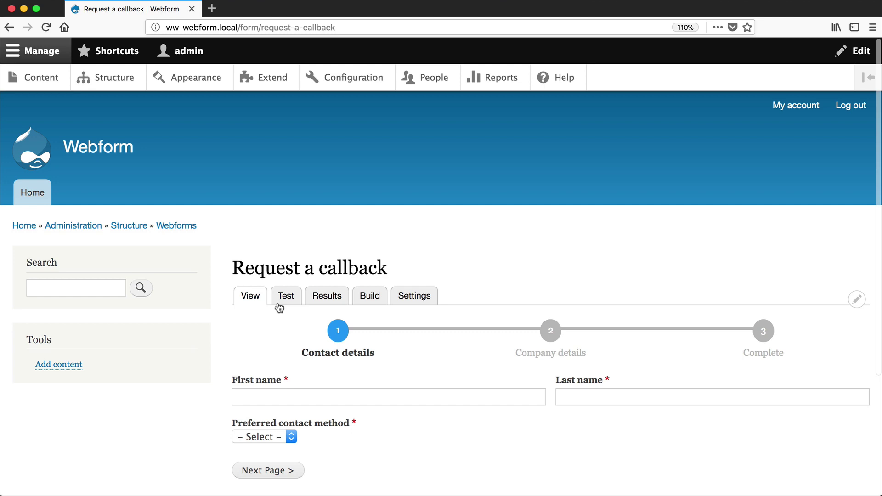
click(281, 298)
scroll(279, 299, down, 7)
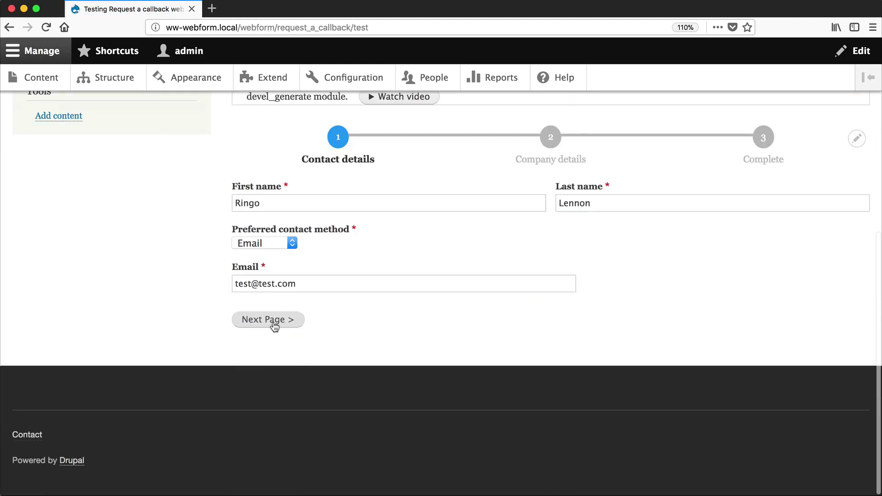
click(274, 324)
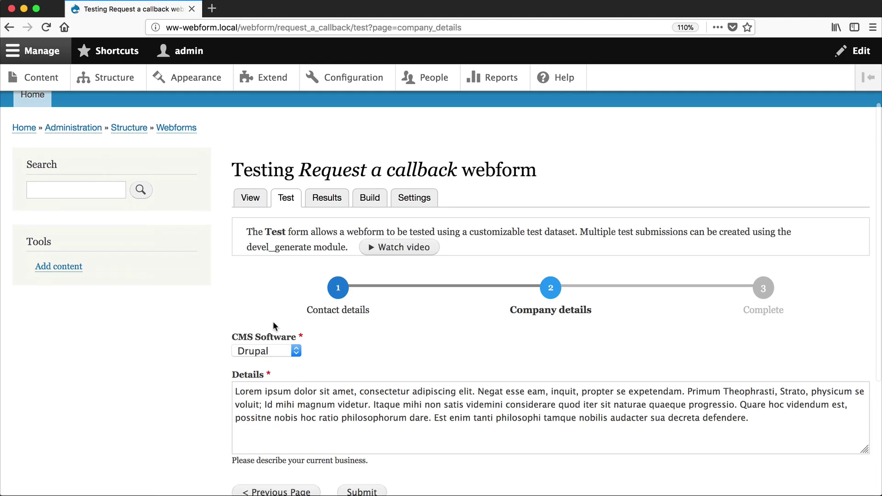
click(290, 349)
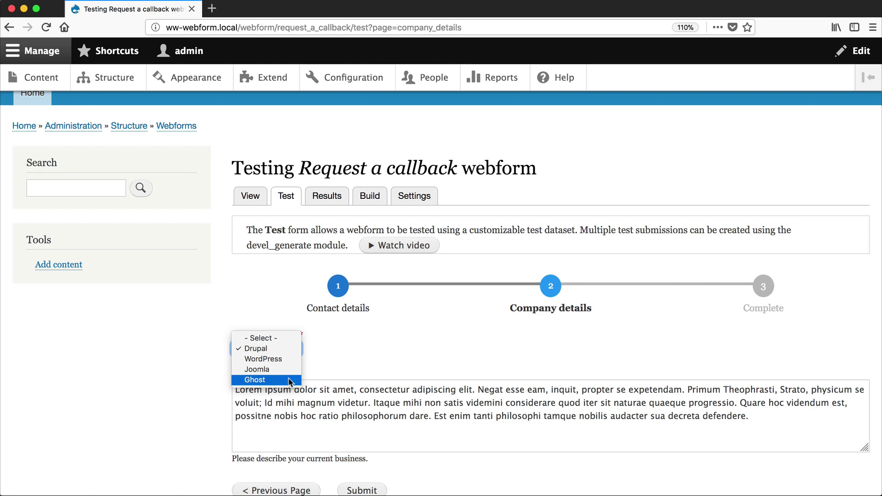